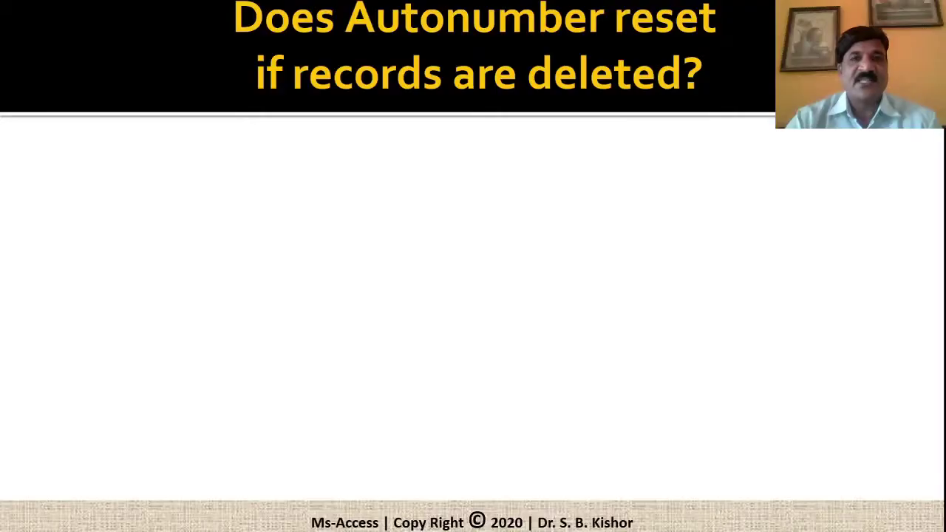
key(Right)
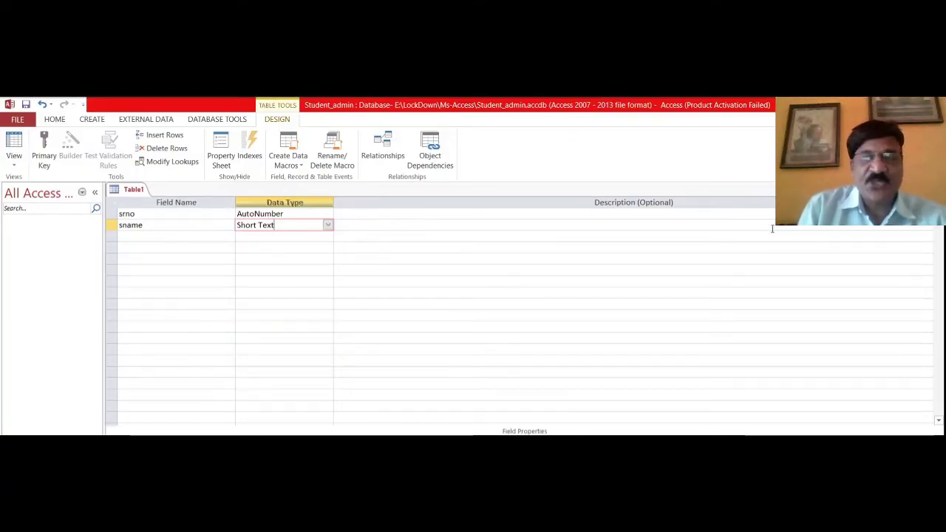
- Close the new table's design, saving it under the name demo and agreeing to create a primary key
click(931, 217)
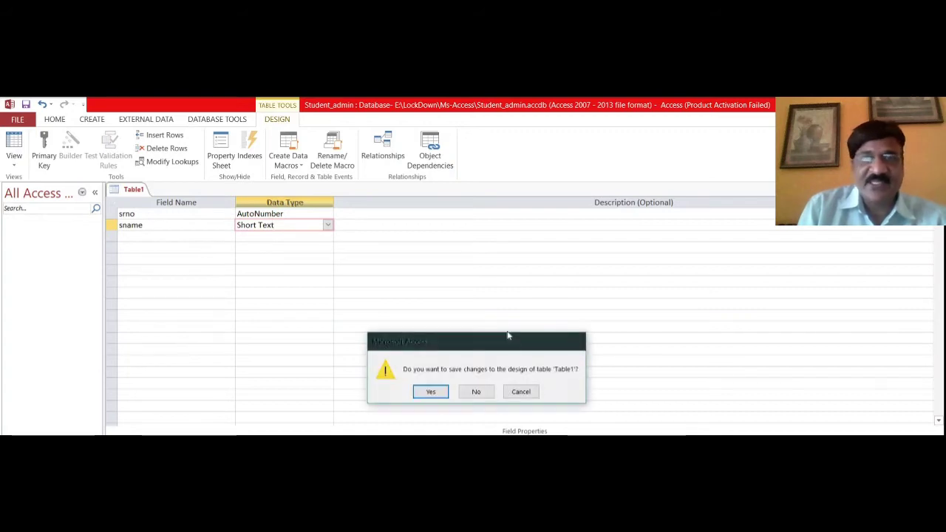
click(431, 391)
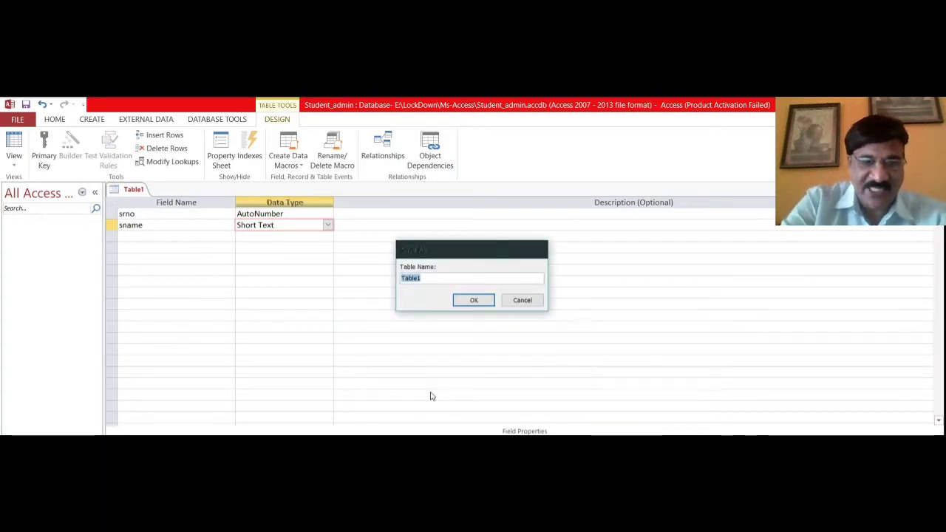
text(student)
key(Return)
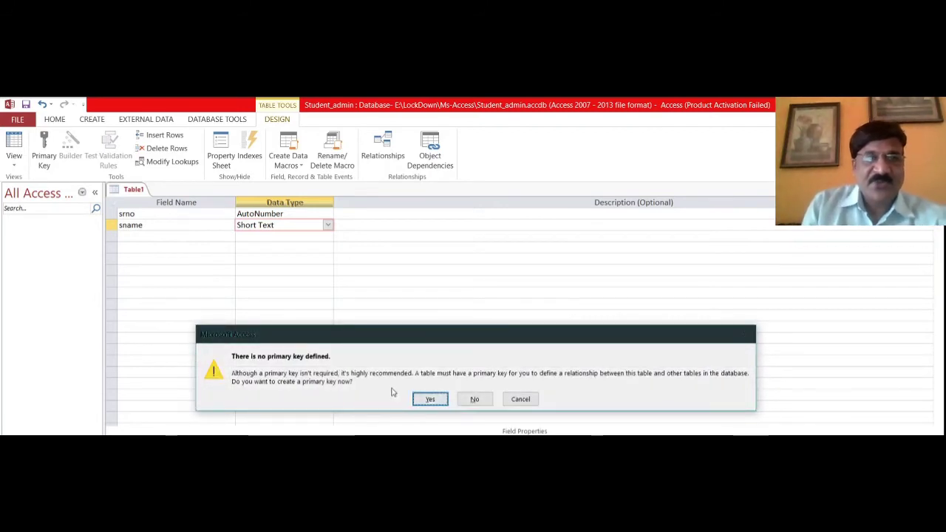
click(435, 401)
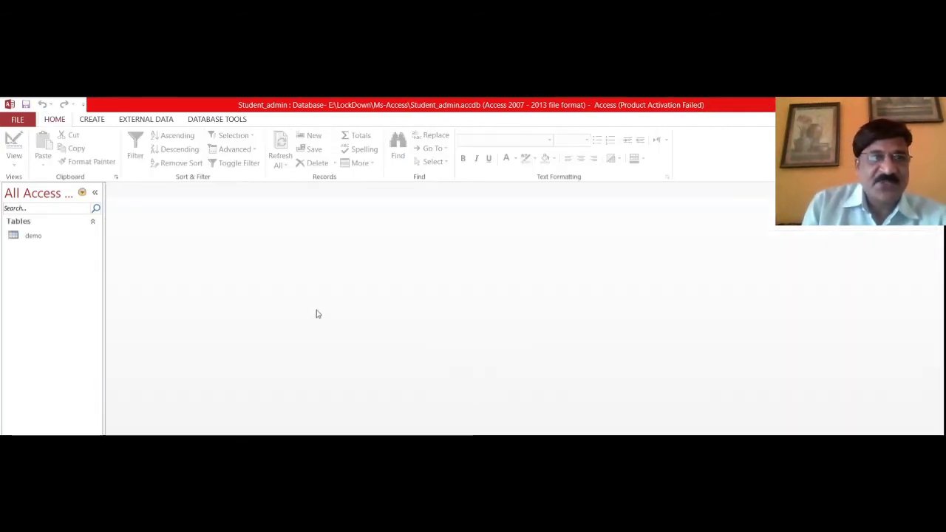
- Open the demo table and add two records by entering student first names in the sname field
double_click(39, 235)
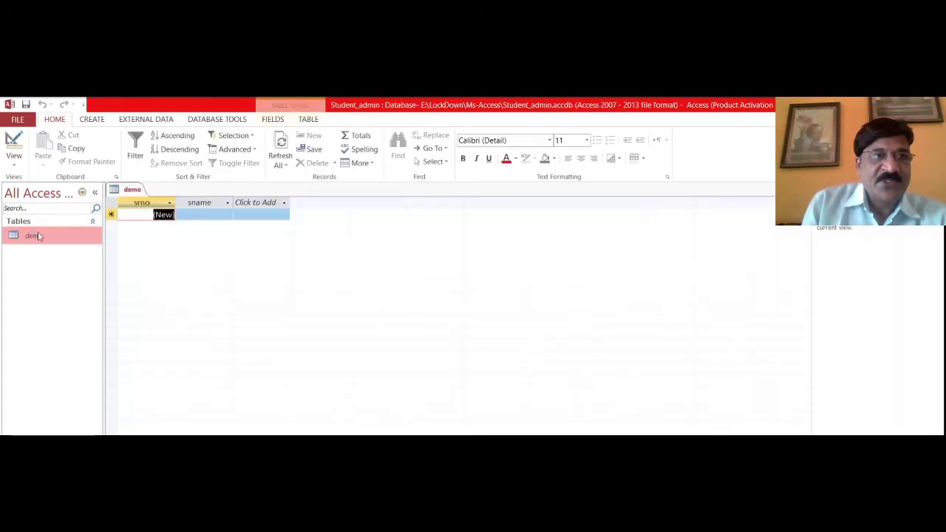
key(Tab)
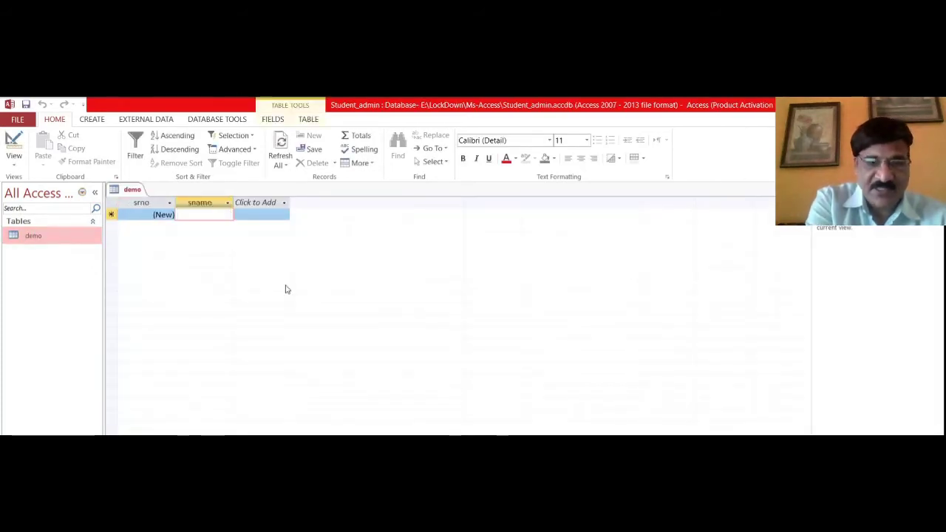
text(Rajesh)
key(Tab)
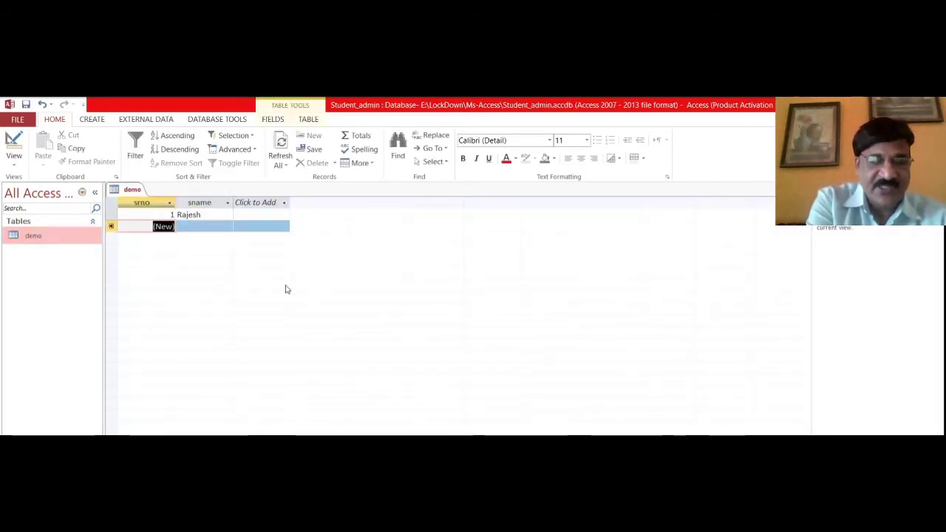
key(Tab)
text(Niles)
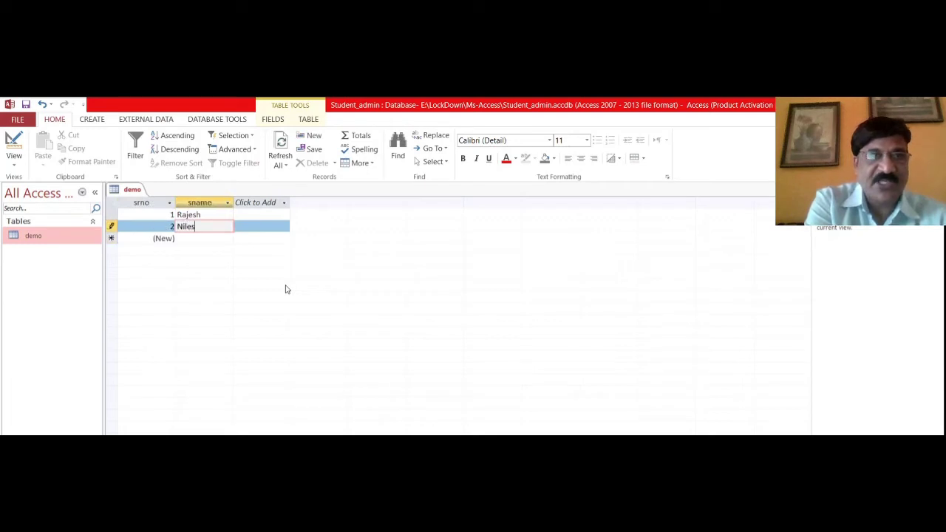
text(h)
key(Tab)
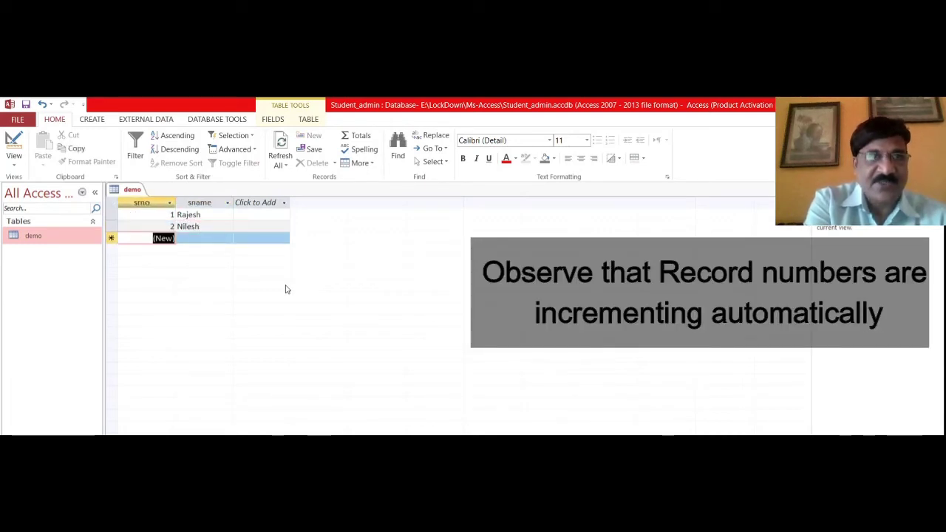
- Add three more records to the demo table, entering a student's first name in sname for each
key(Tab)
text(Suresh)
key(Tab)
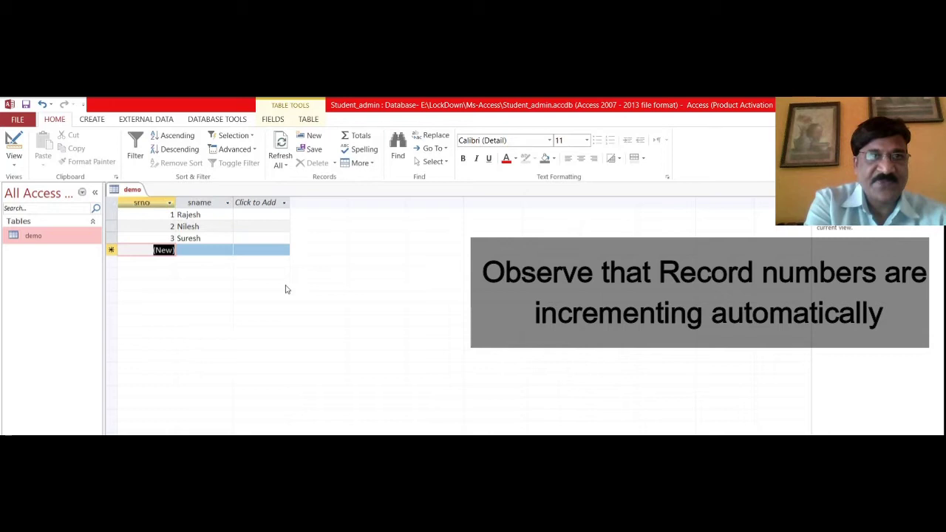
key(Tab)
text(Sh)
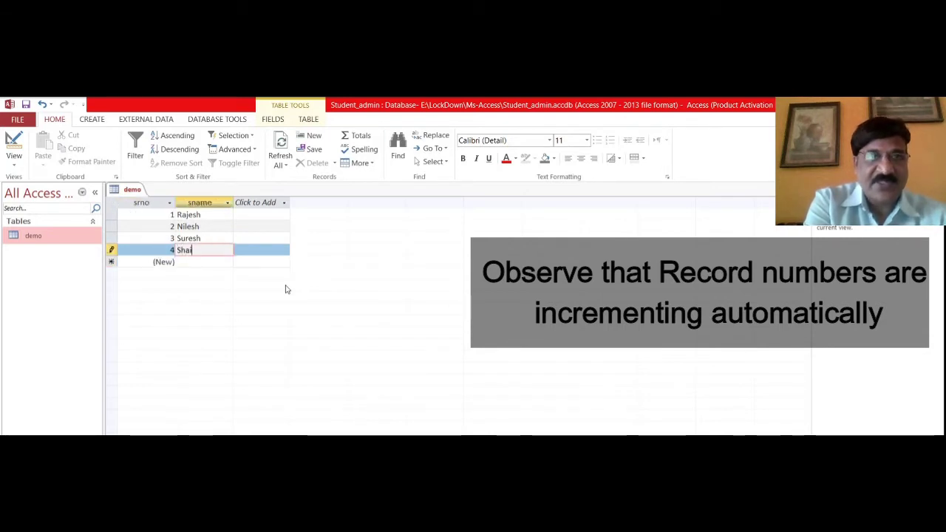
key(Tab)
key(Tab)
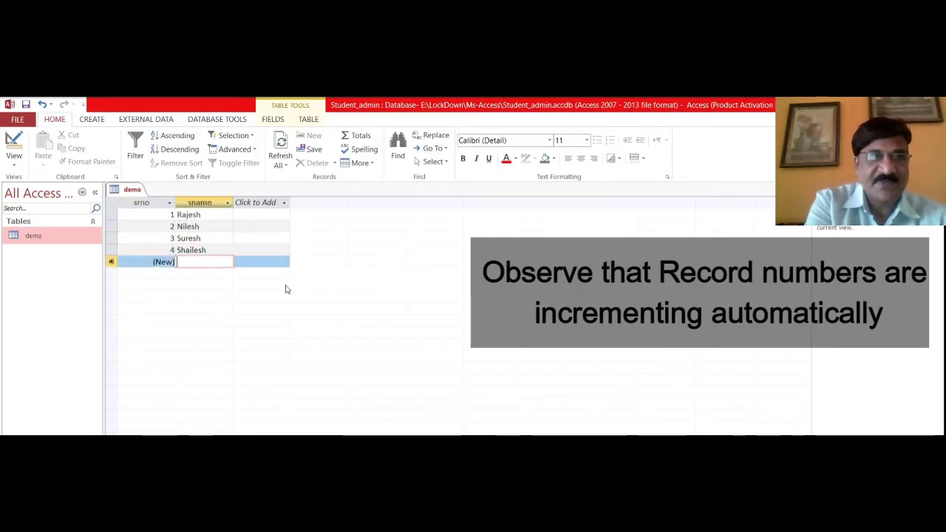
text(Raji)
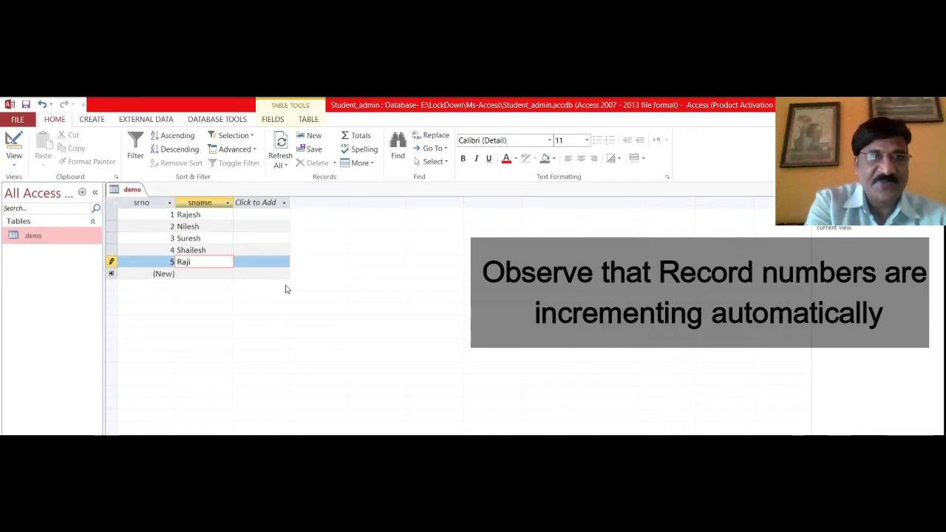
text(v)
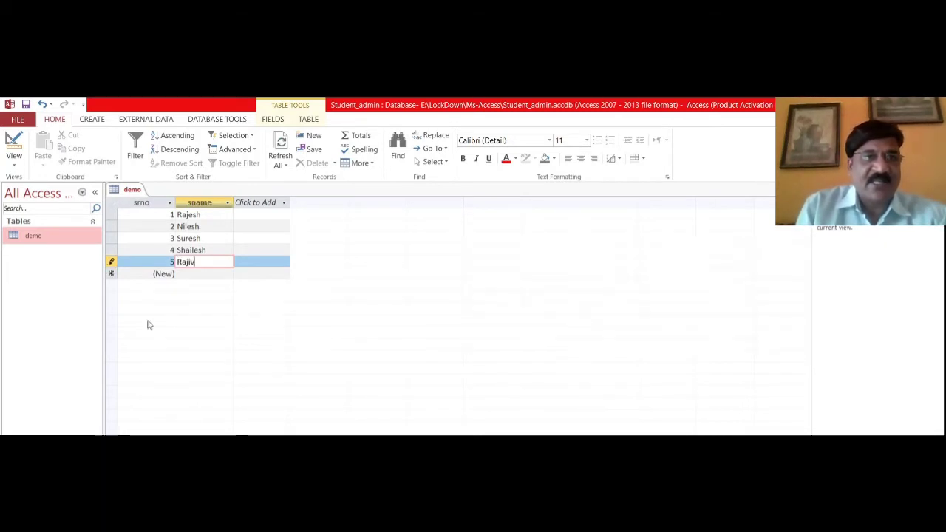
- Delete the records with srno 3 and 4 from the demo table and confirm the deletion
click(110, 227)
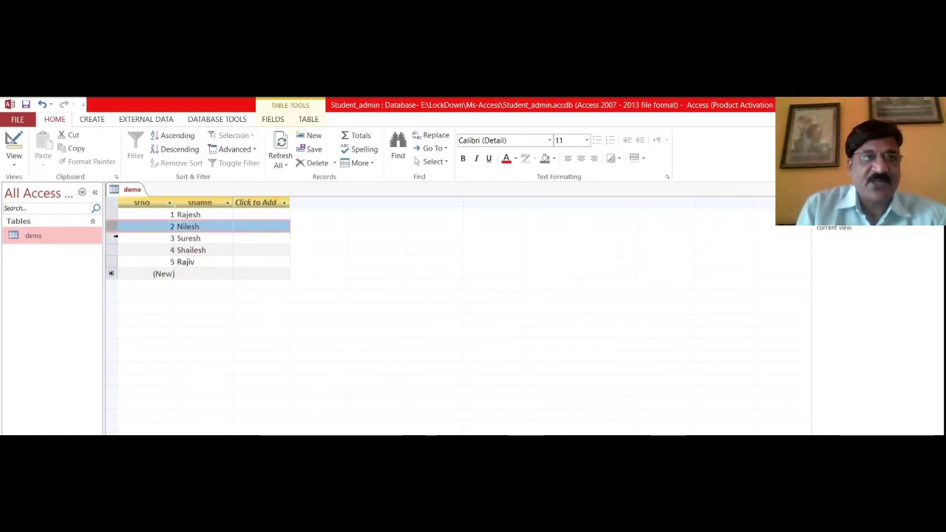
drag(115, 237, 110, 248)
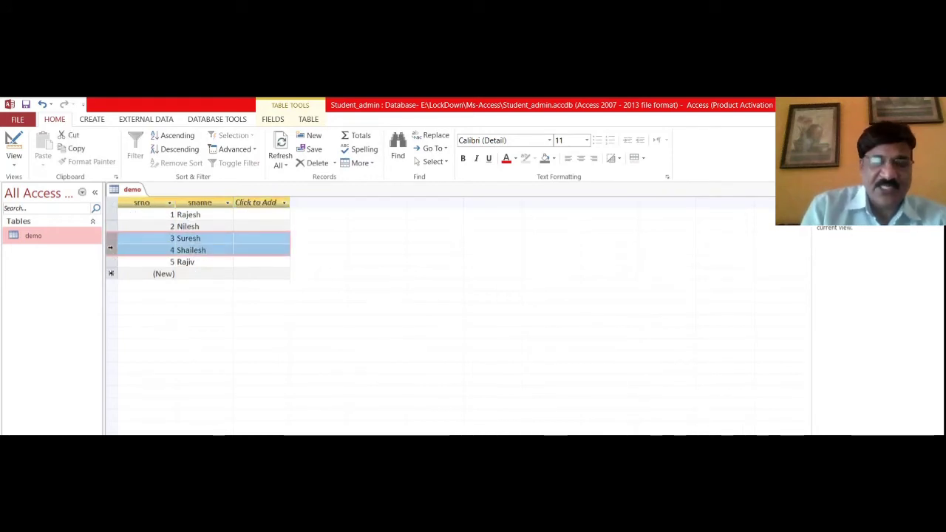
key(Delete)
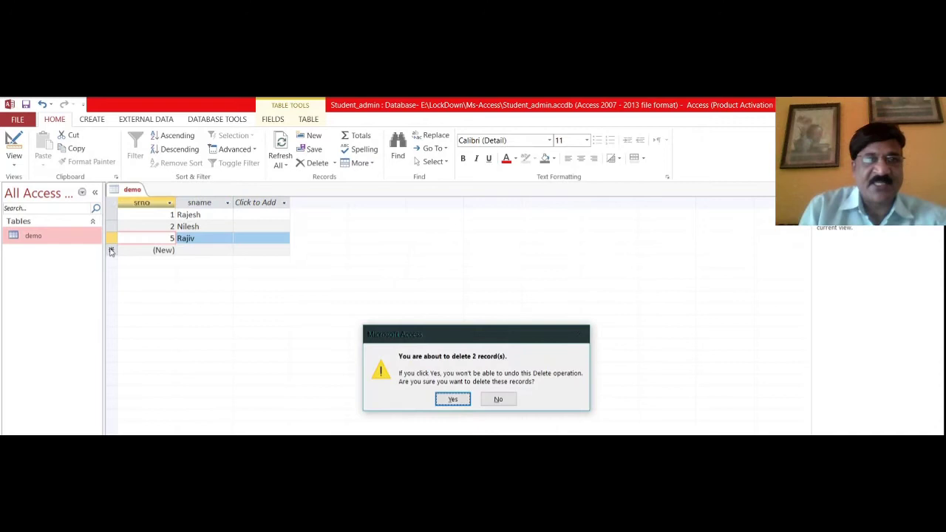
click(452, 400)
- Add a new record with a student's first name below the remaining records and close the demo table
key(Tab)
key(Tab)
key(Tab)
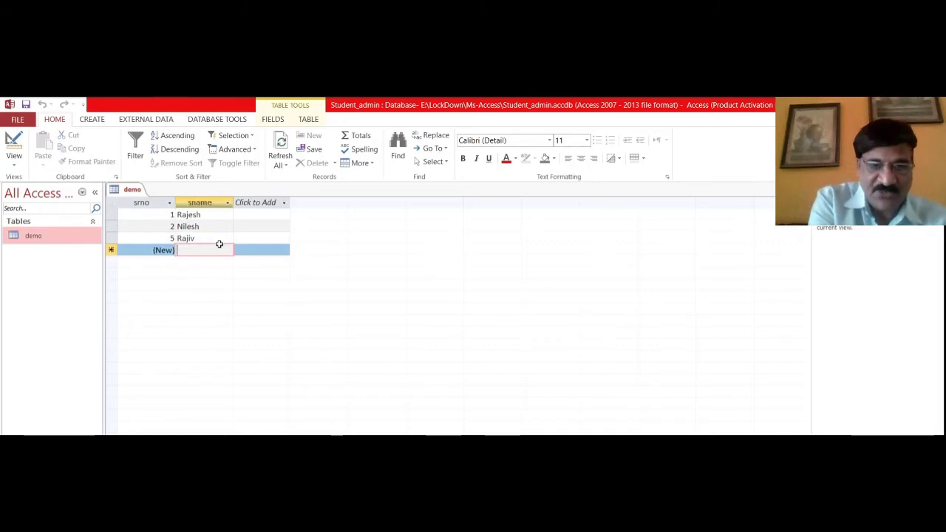
text(Tina)
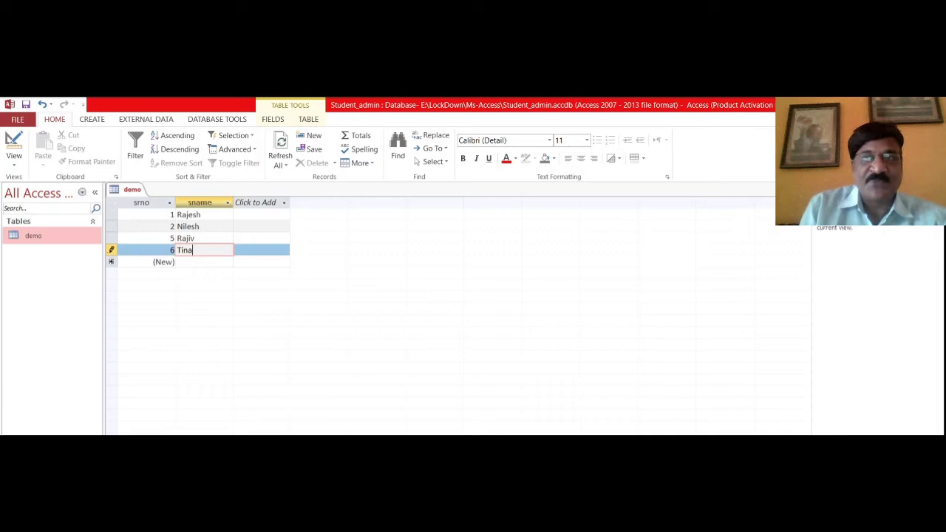
key(ctrl+w)
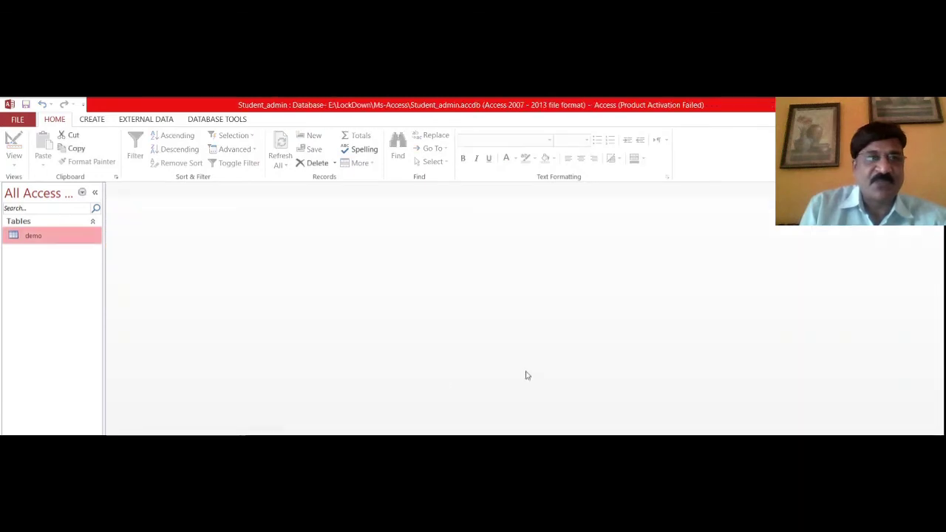
- Open the demo table in Design View and remove the primary key from the srno field
right_click(71, 240)
click(109, 262)
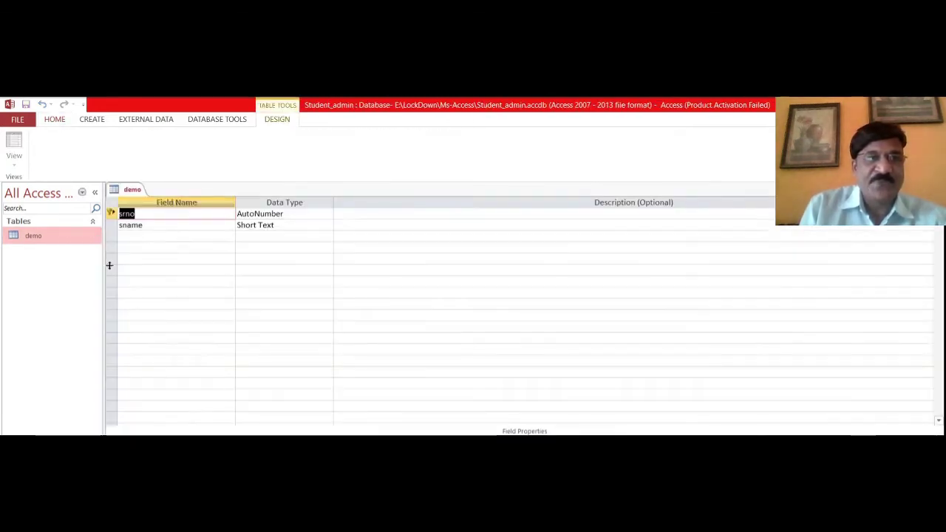
right_click(110, 214)
click(127, 220)
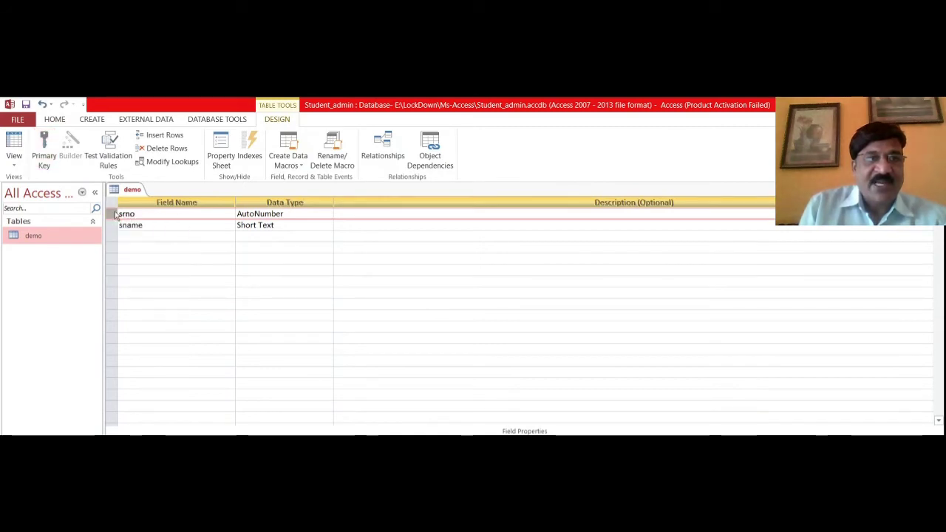
- Delete the srno field from the demo table's design and confirm its permanent removal
right_click(113, 214)
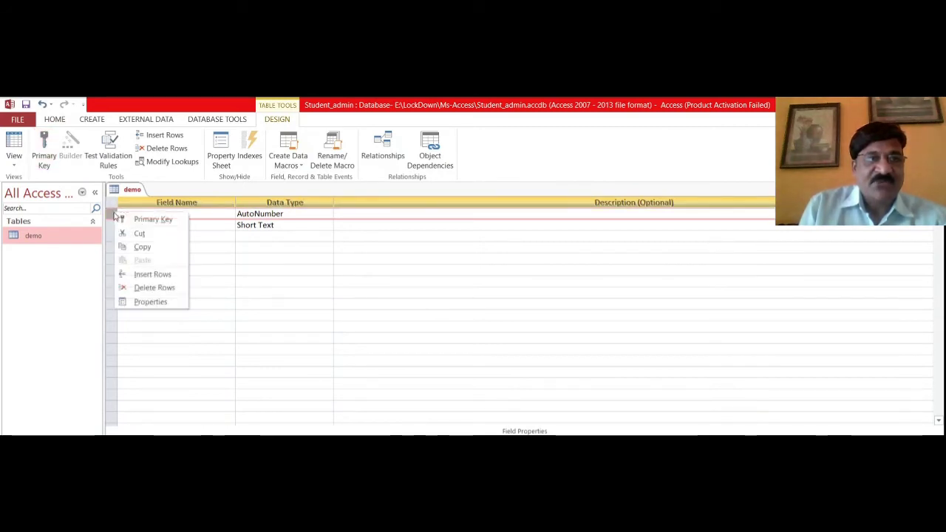
click(151, 288)
click(450, 394)
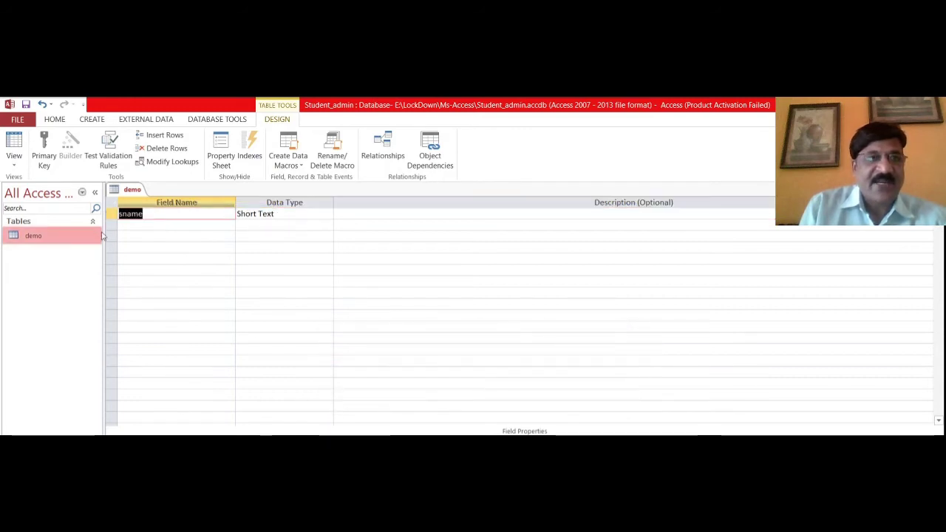
- Insert a row above sname and define a field named srno with the AutoNumber data type
click(112, 215)
right_click(112, 215)
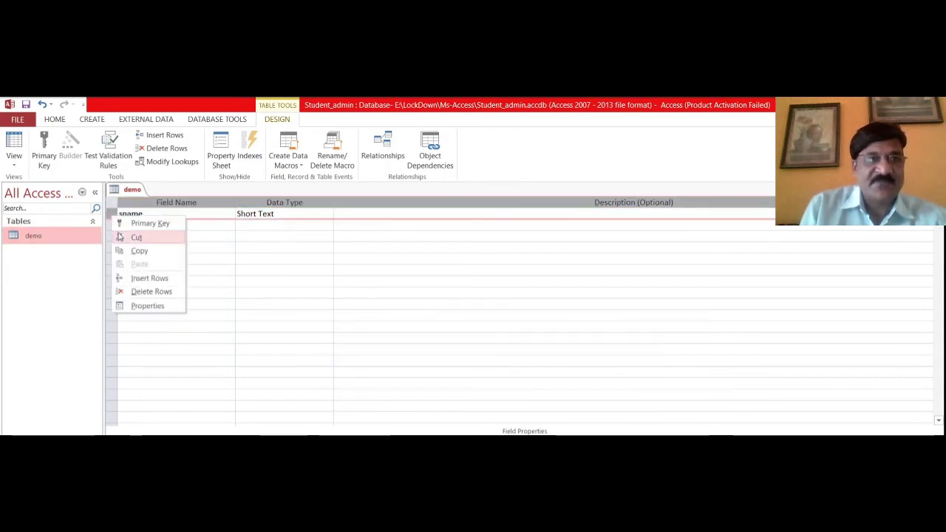
click(149, 280)
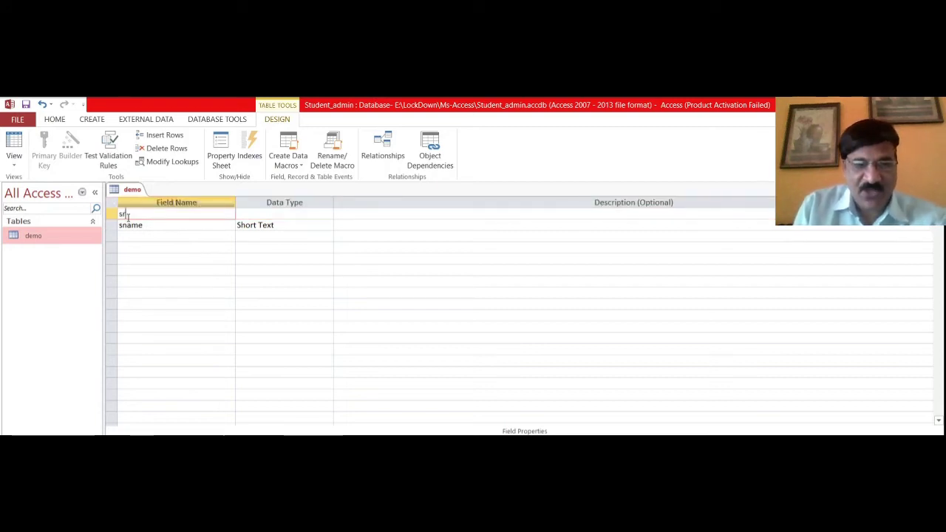
text(srno)
key(Tab)
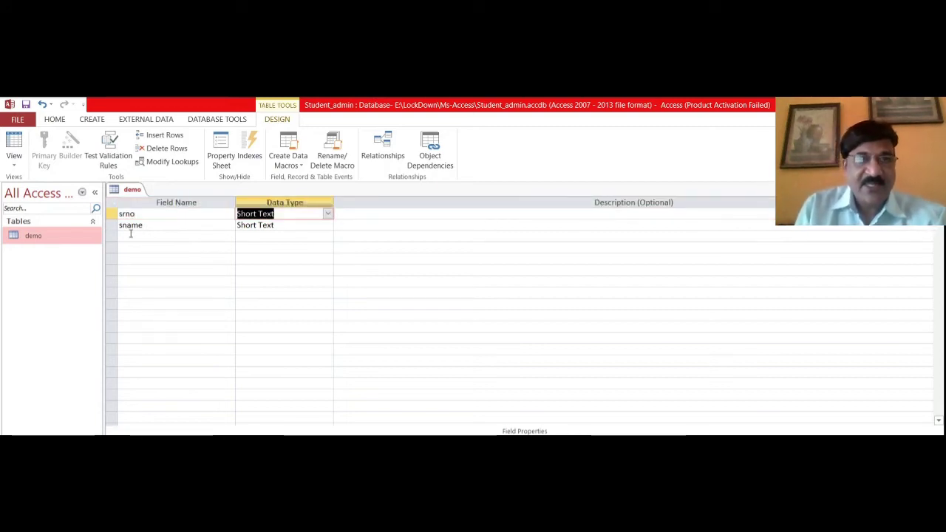
text(autoNumber)
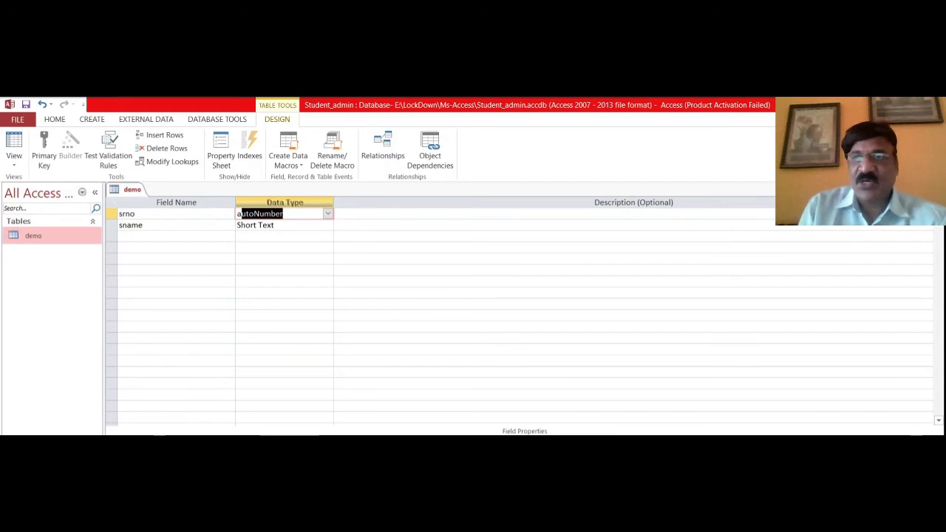
- Close the demo table's design, saving the changes, and reopen the table to view its records
key(ctrl+w)
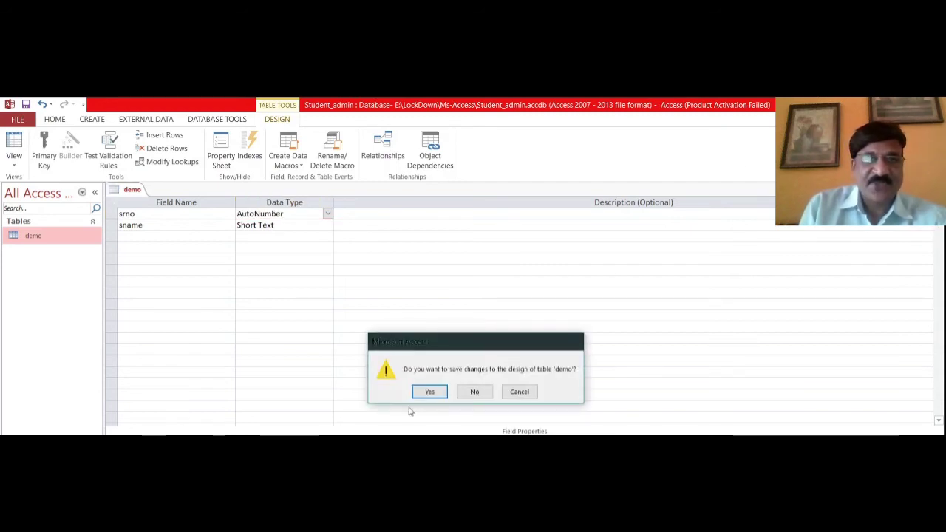
click(428, 390)
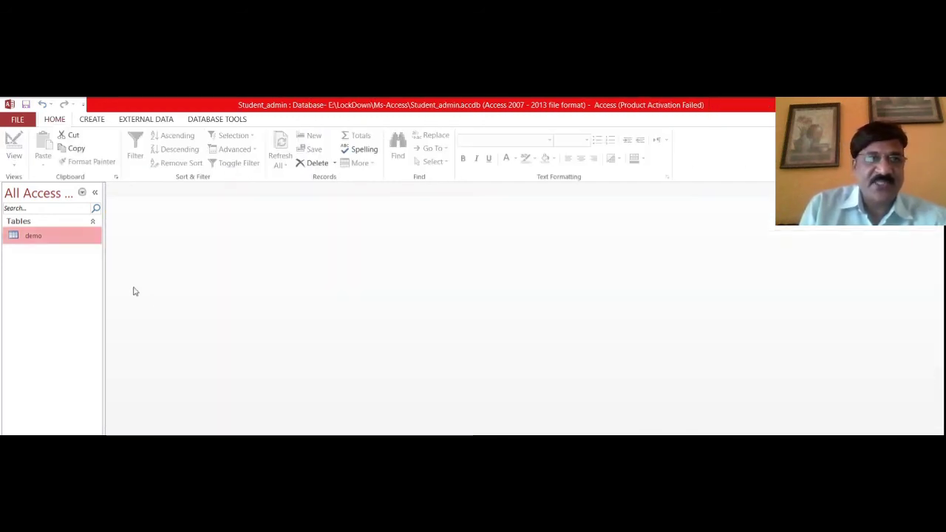
double_click(80, 240)
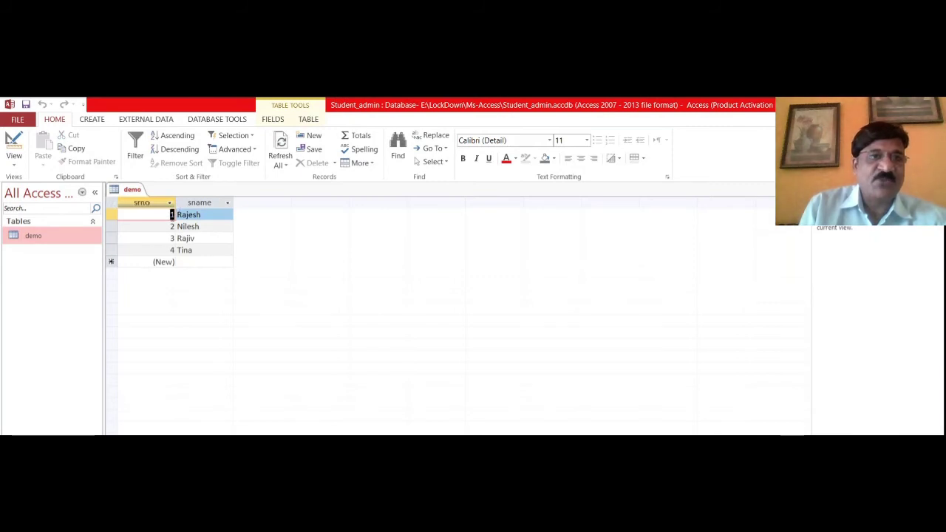